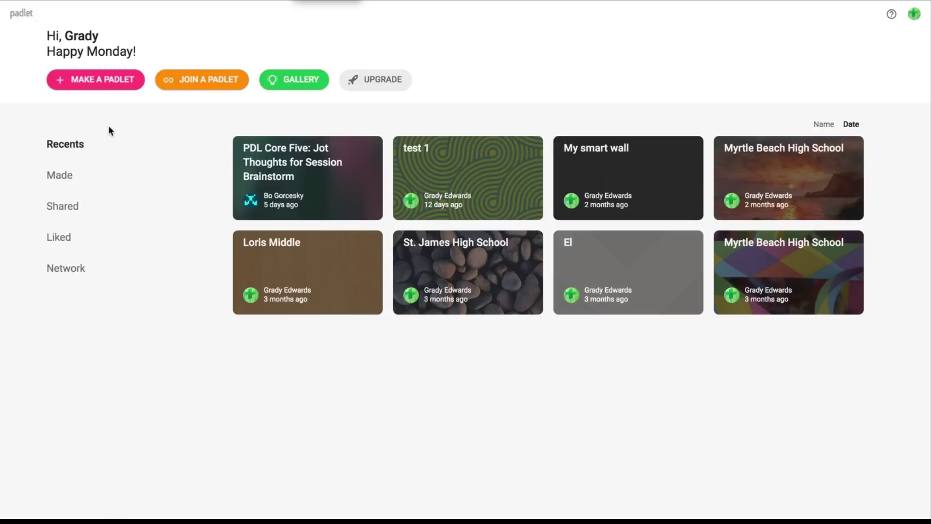
# Begin making a new padlet and look over the blank layouts and templates.
pyautogui.click(101, 81)
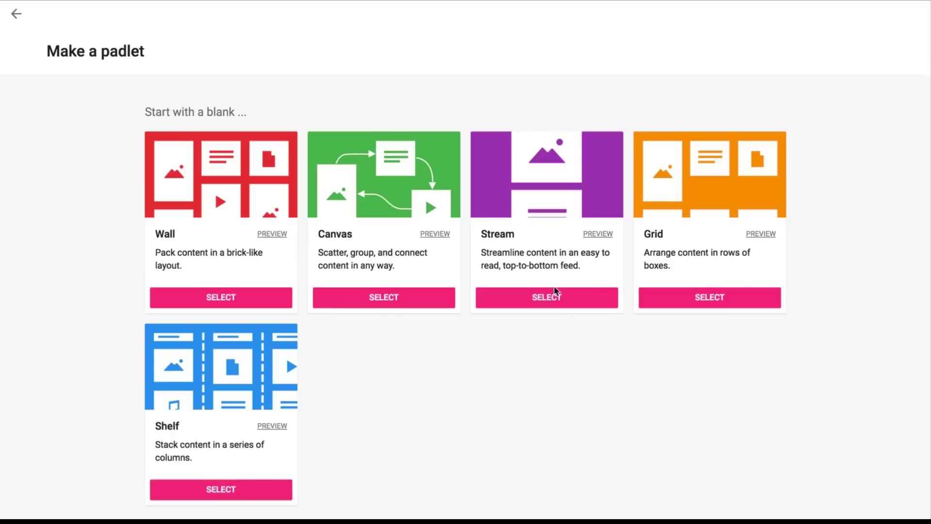
pyautogui.scroll(-1, 301, 380)
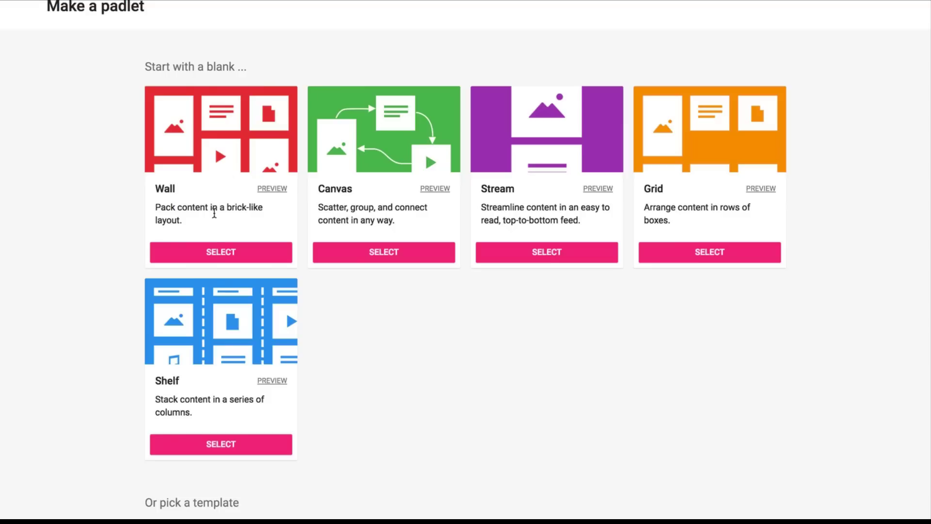
# Pick the blank Wall layout and replace the default title with 'Test 1'.
pyautogui.click(214, 258)
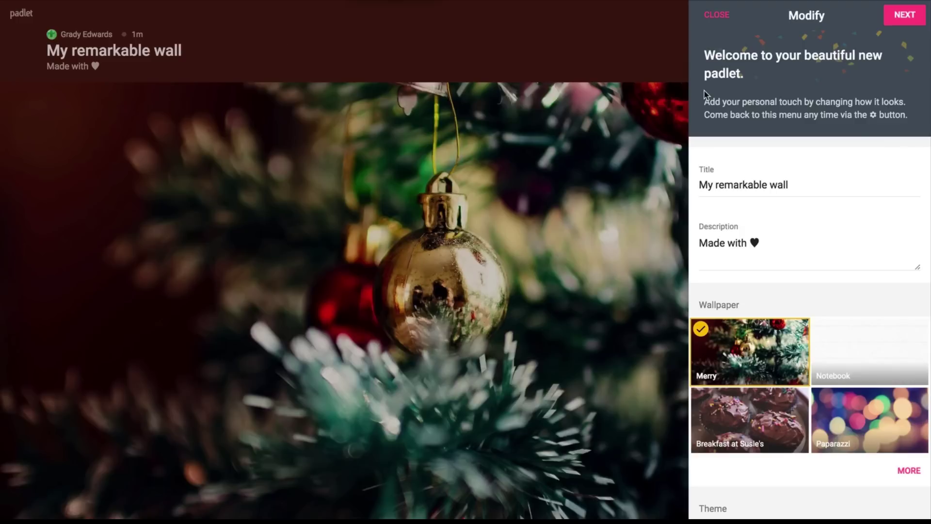
pyautogui.click(788, 187)
pyautogui.press('BackSpace')
pyautogui.press('BackSpace')
pyautogui.press('BackSpace')
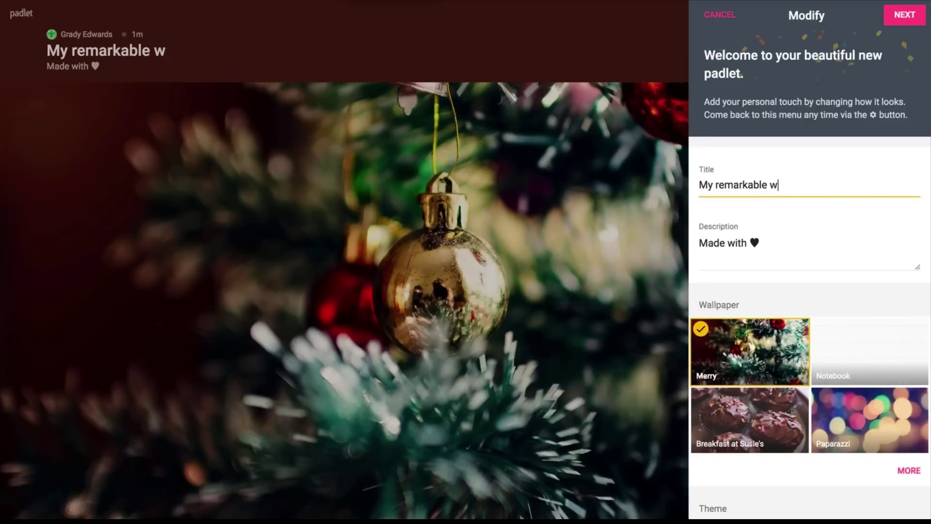
pyautogui.press('BackSpace')
pyautogui.press('BackSpace')
pyautogui.press('BackSpace')
pyautogui.press('BackSpace')
pyautogui.press('BackSpace')
pyautogui.press('BackSpace')
pyautogui.press('BackSpace')
pyautogui.press('BackSpace')
pyautogui.press('BackSpace')
pyautogui.press('BackSpace')
pyautogui.press('BackSpace')
pyautogui.press('BackSpace')
pyautogui.press('BackSpace')
pyautogui.press('BackSpace')
pyautogui.press('BackSpace')
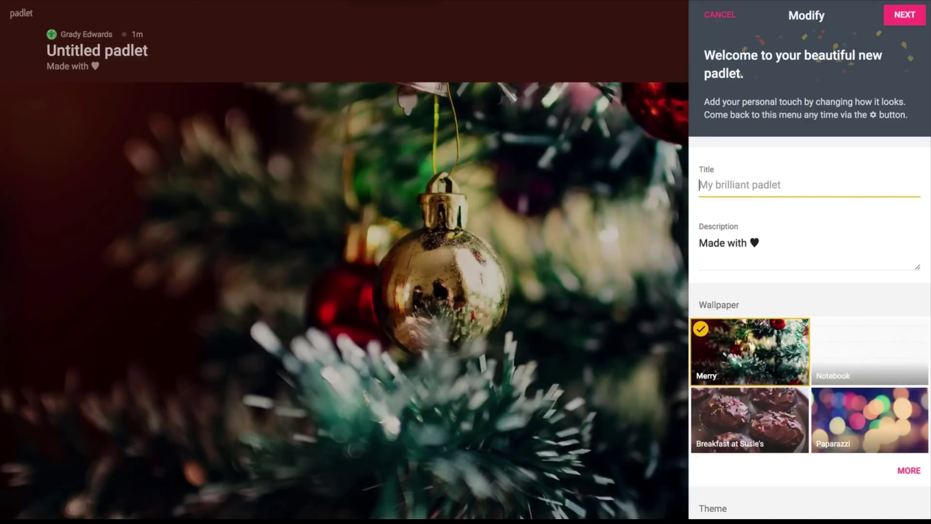
pyautogui.write('Test 1')
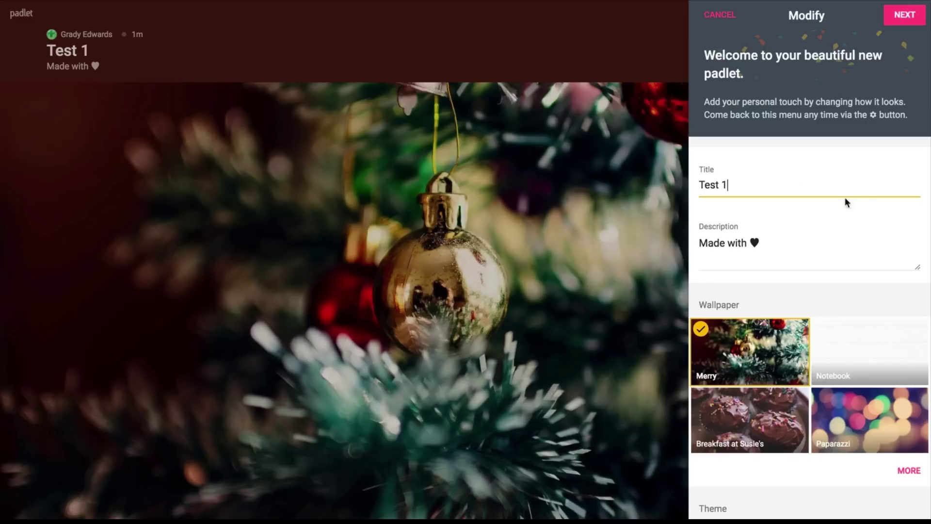
pyautogui.click(779, 249)
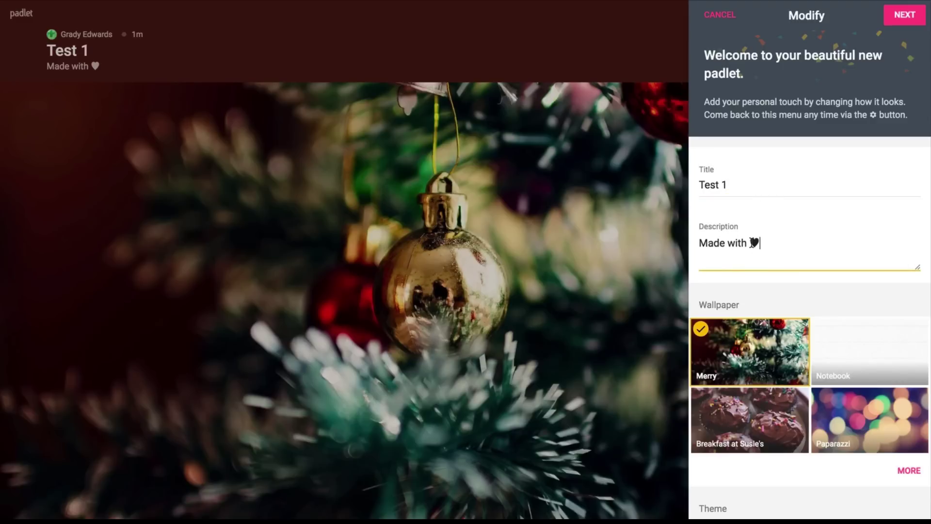
# Browse the wallpaper gallery, keep the Merry Christmas-tree wallpaper, and continue to People & Privacy.
pyautogui.scroll(-2, 806, 397)
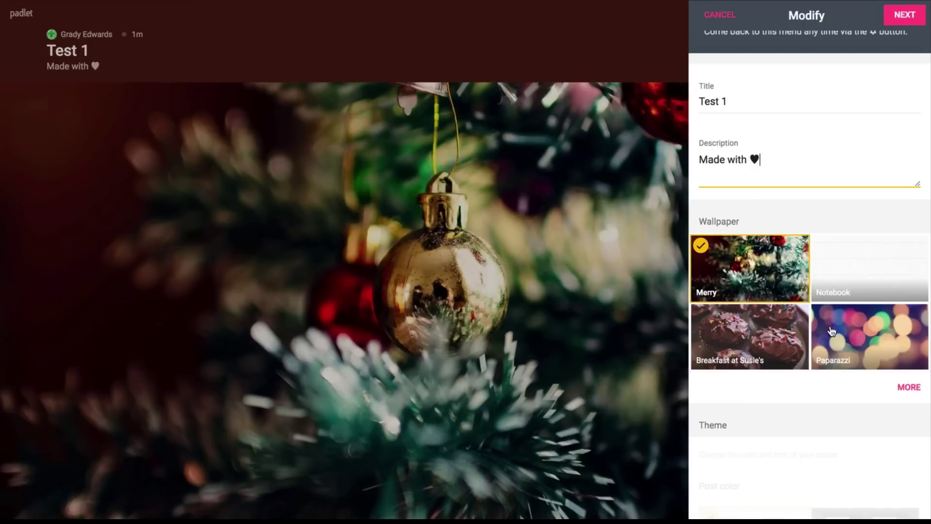
pyautogui.scroll(-1, 849, 341)
pyautogui.scroll(-2, 848, 342)
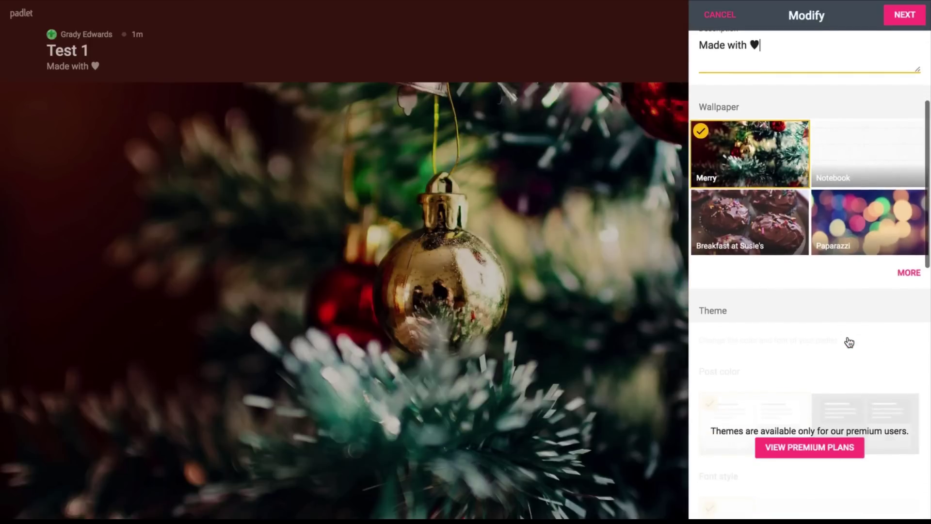
pyautogui.click(909, 271)
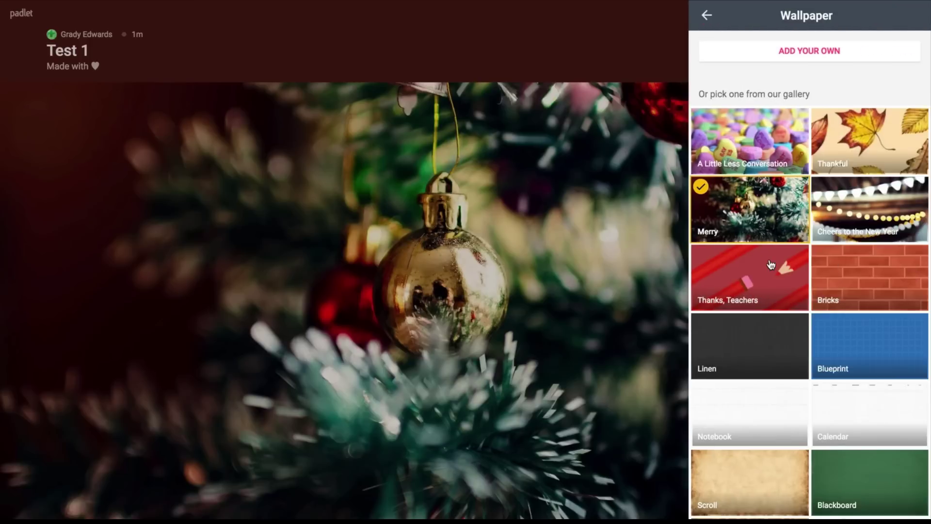
pyautogui.scroll(-8, 770, 264)
pyautogui.scroll(-1, 770, 265)
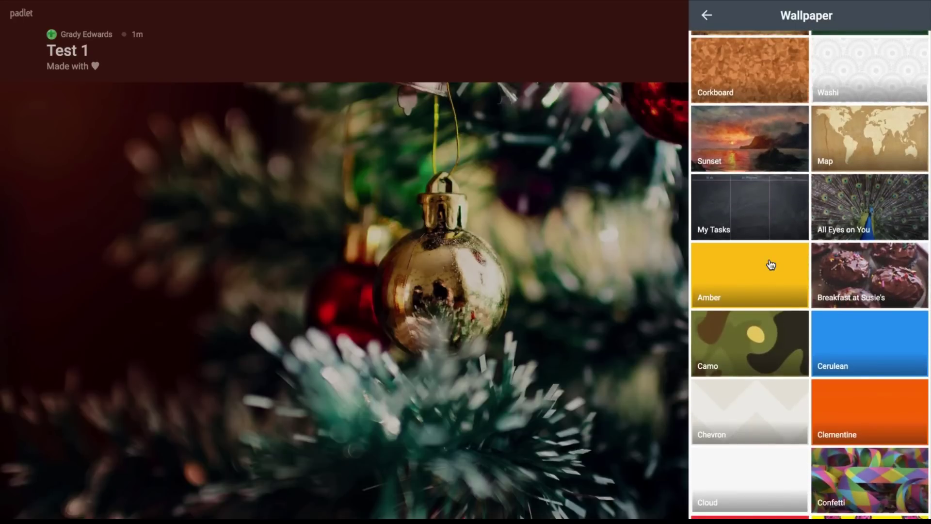
pyautogui.scroll(9, 770, 264)
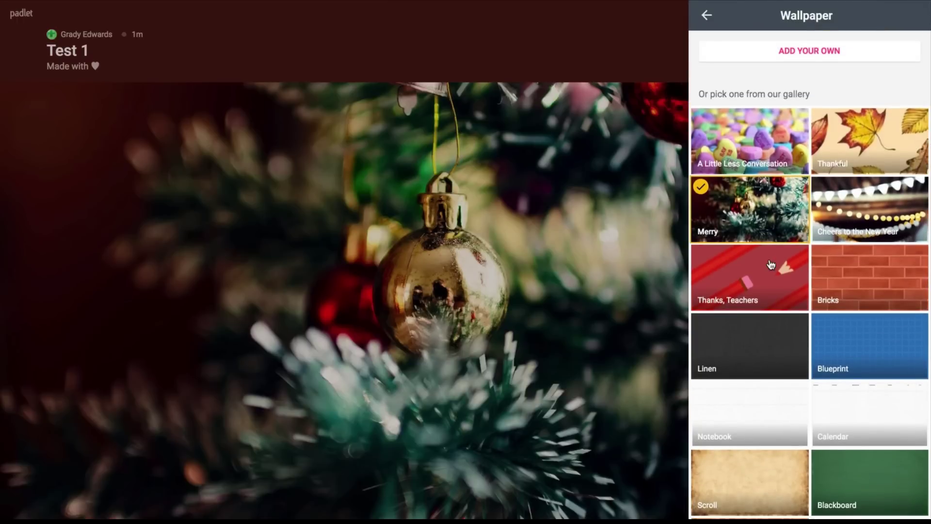
pyautogui.click(707, 15)
pyautogui.scroll(5, 804, 286)
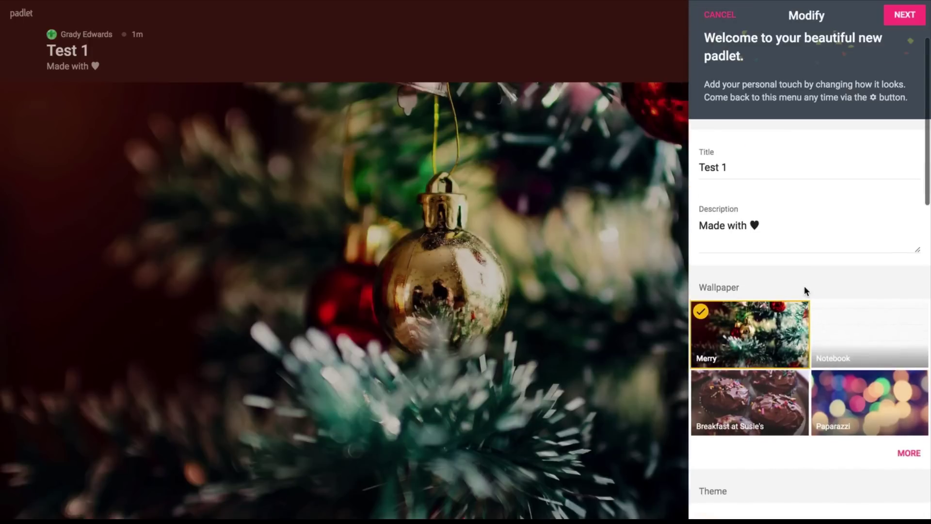
pyautogui.scroll(-5, 811, 223)
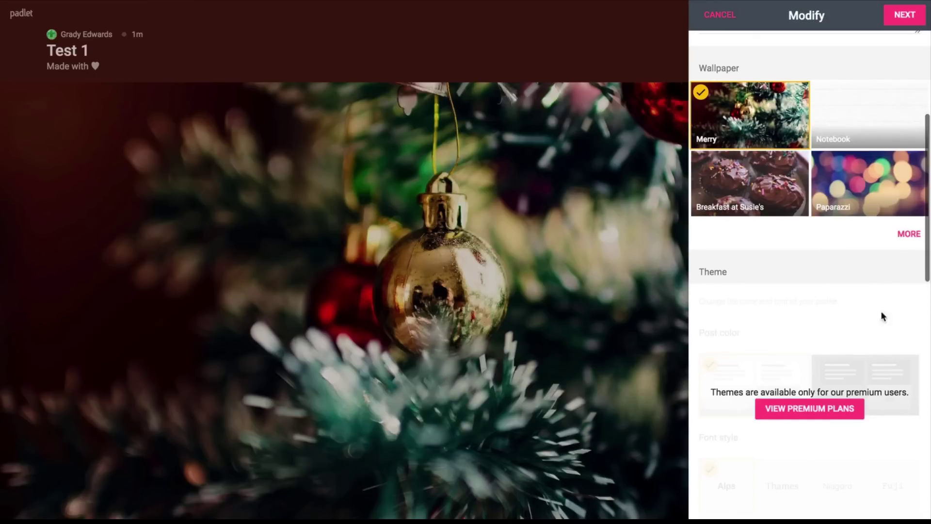
pyautogui.click(909, 19)
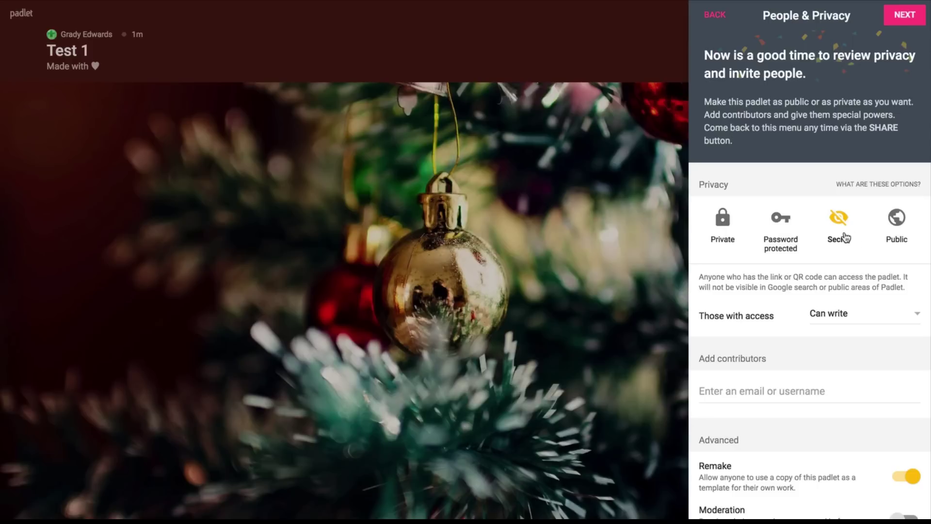
pyautogui.scroll(-1, 855, 326)
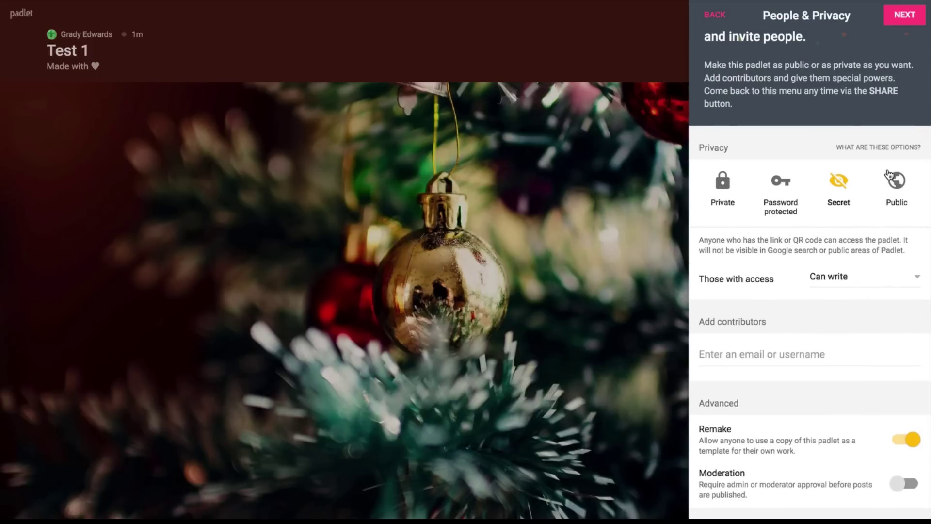
pyautogui.click(833, 280)
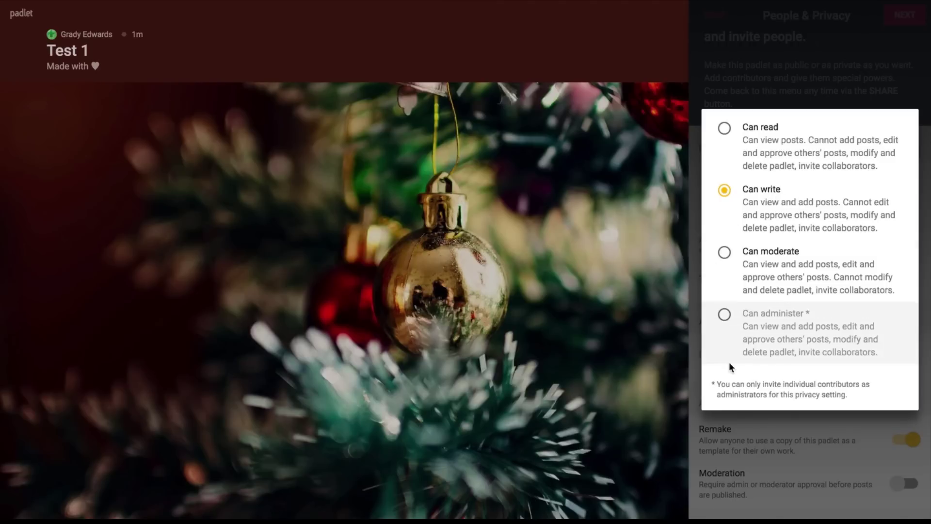
pyautogui.click(724, 191)
pyautogui.scroll(-1, 811, 319)
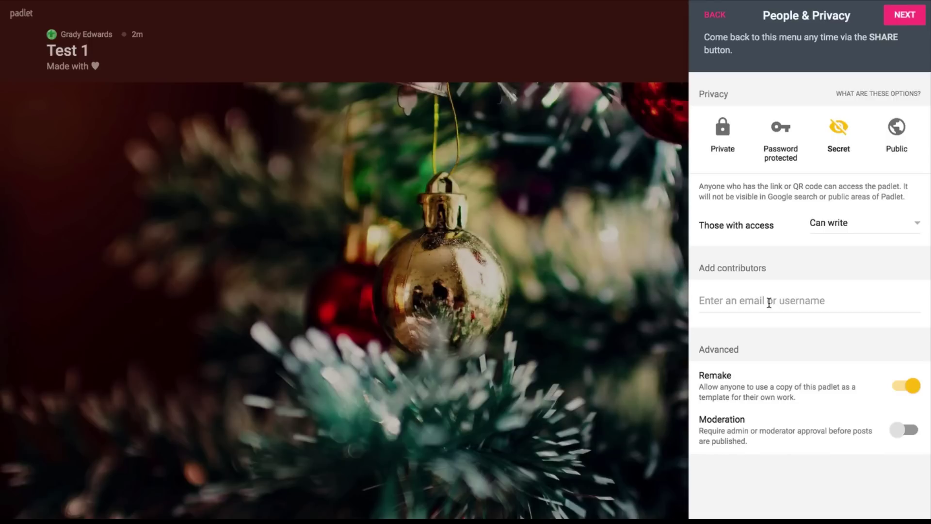
pyautogui.click(769, 302)
# Complete the privacy step, start posting, and create a wall post titled 'Post Question'.
pyautogui.click(912, 18)
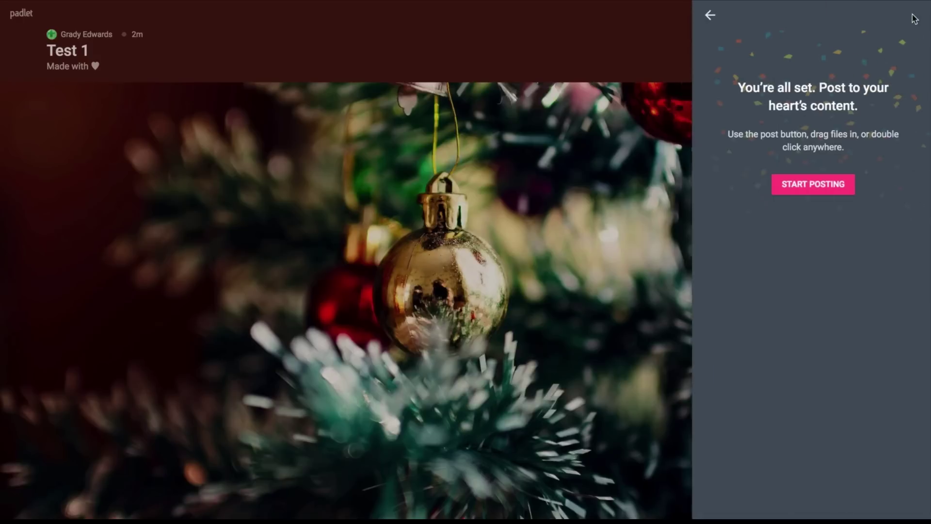
pyautogui.click(834, 196)
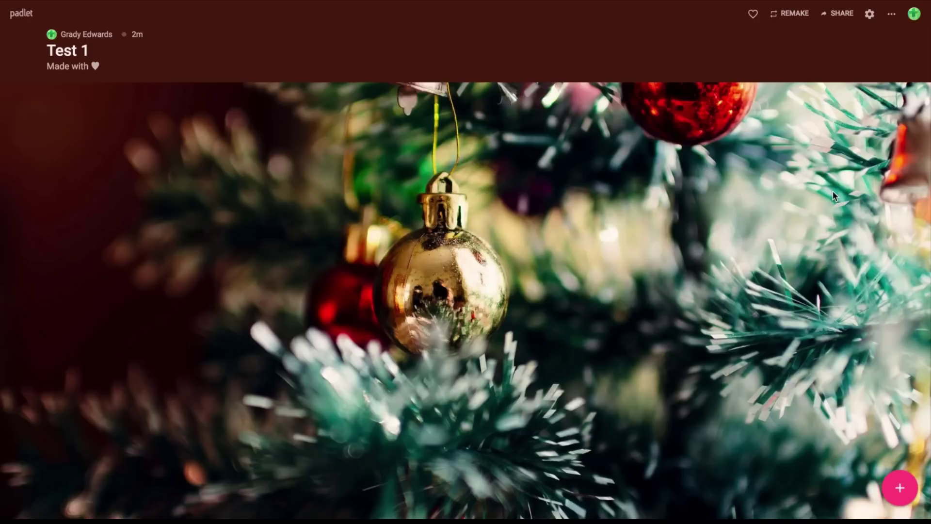
pyautogui.click(905, 485)
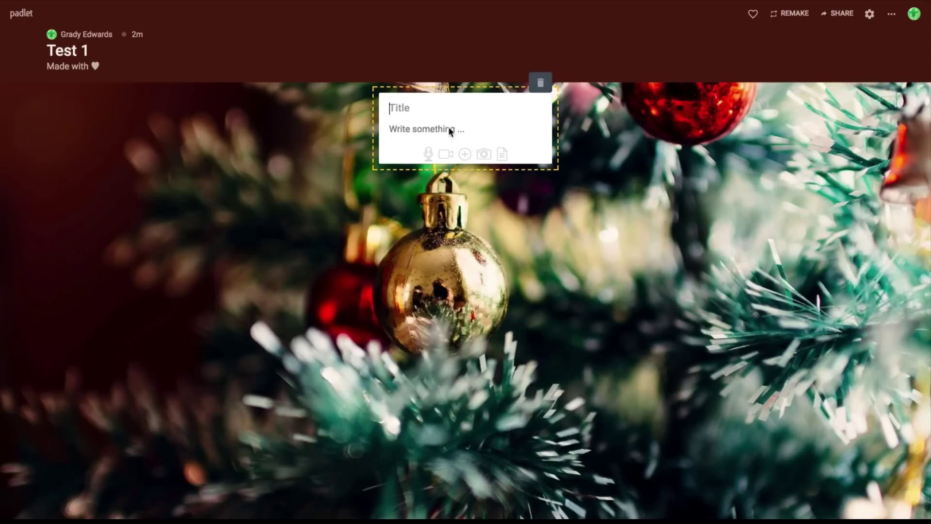
pyautogui.write('Post Question')
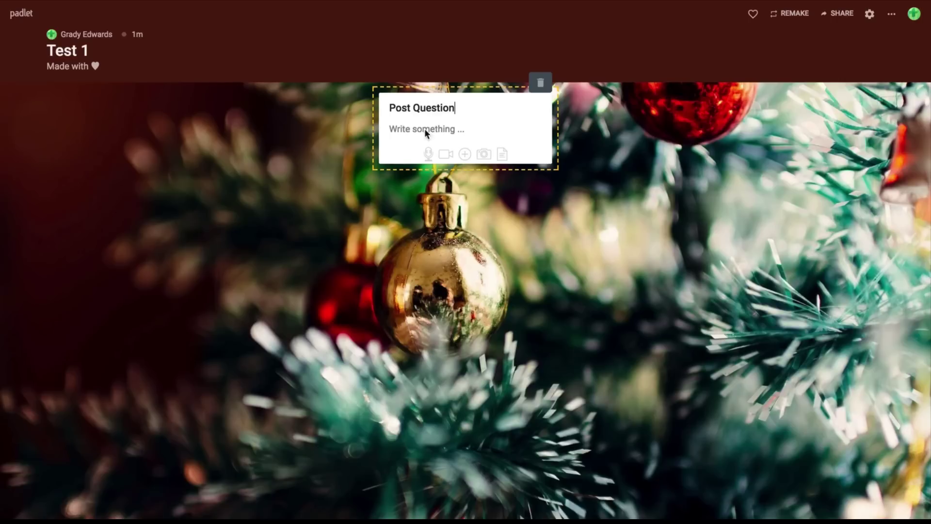
pyautogui.click(434, 127)
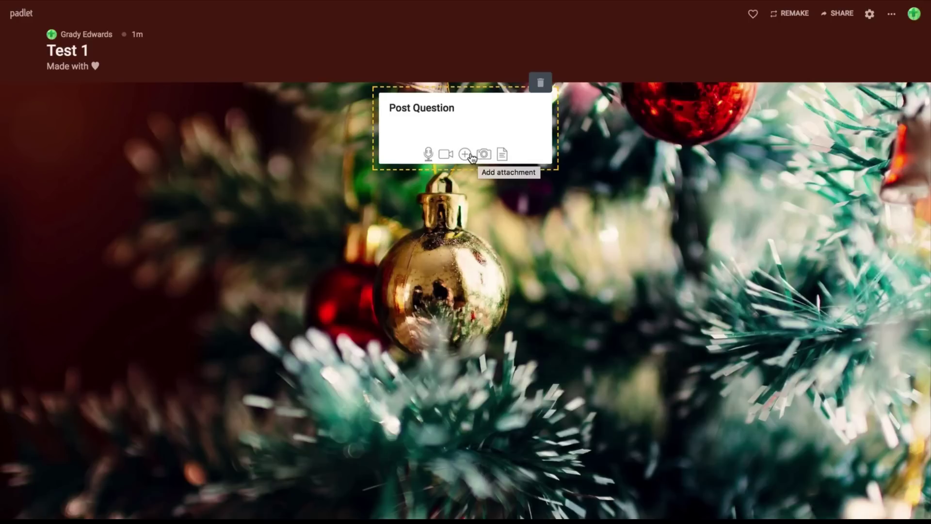
pyautogui.click(455, 155)
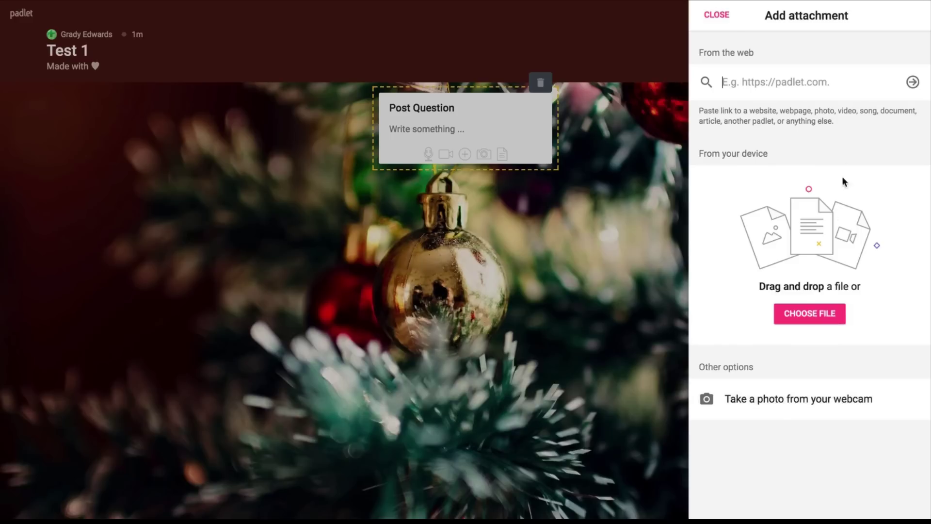
pyautogui.click(723, 15)
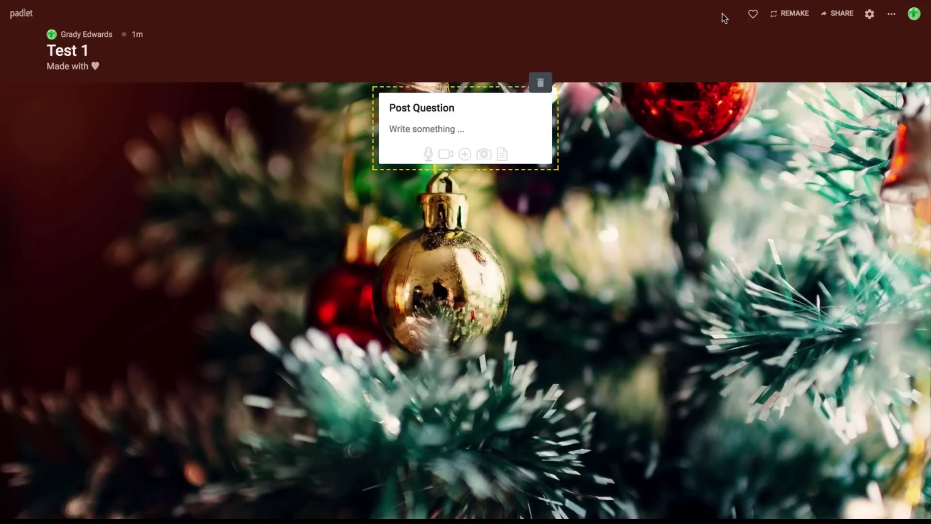
# Copy the Test 1 padlet's link from the Share/Export/Embed options.
pyautogui.click(841, 15)
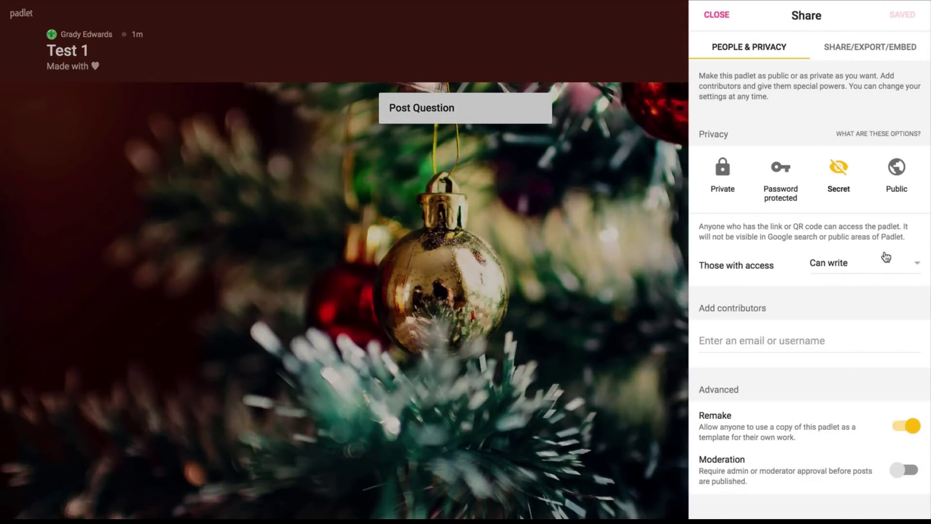
pyautogui.click(846, 50)
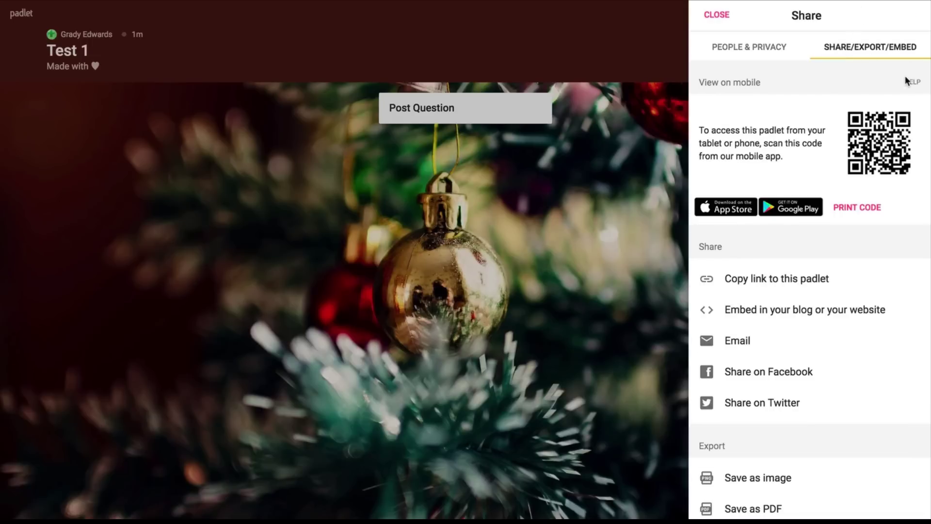
pyautogui.click(817, 287)
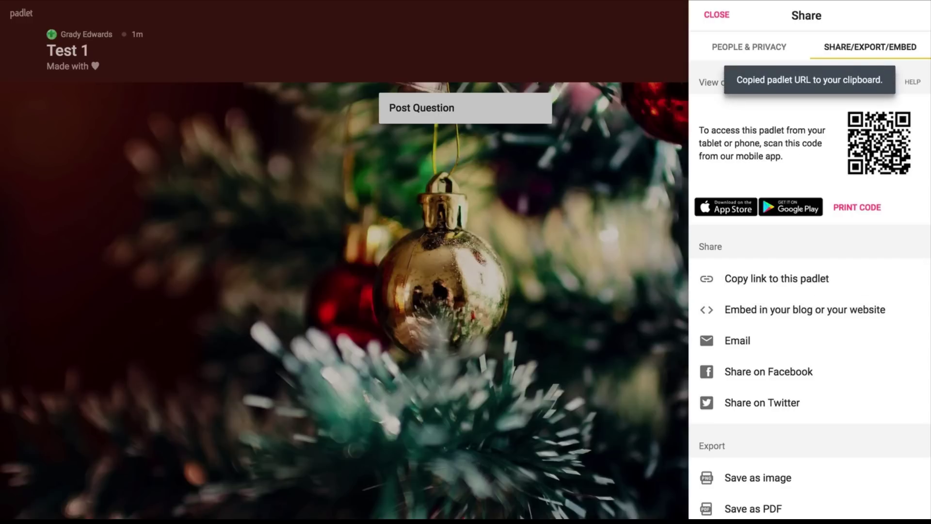